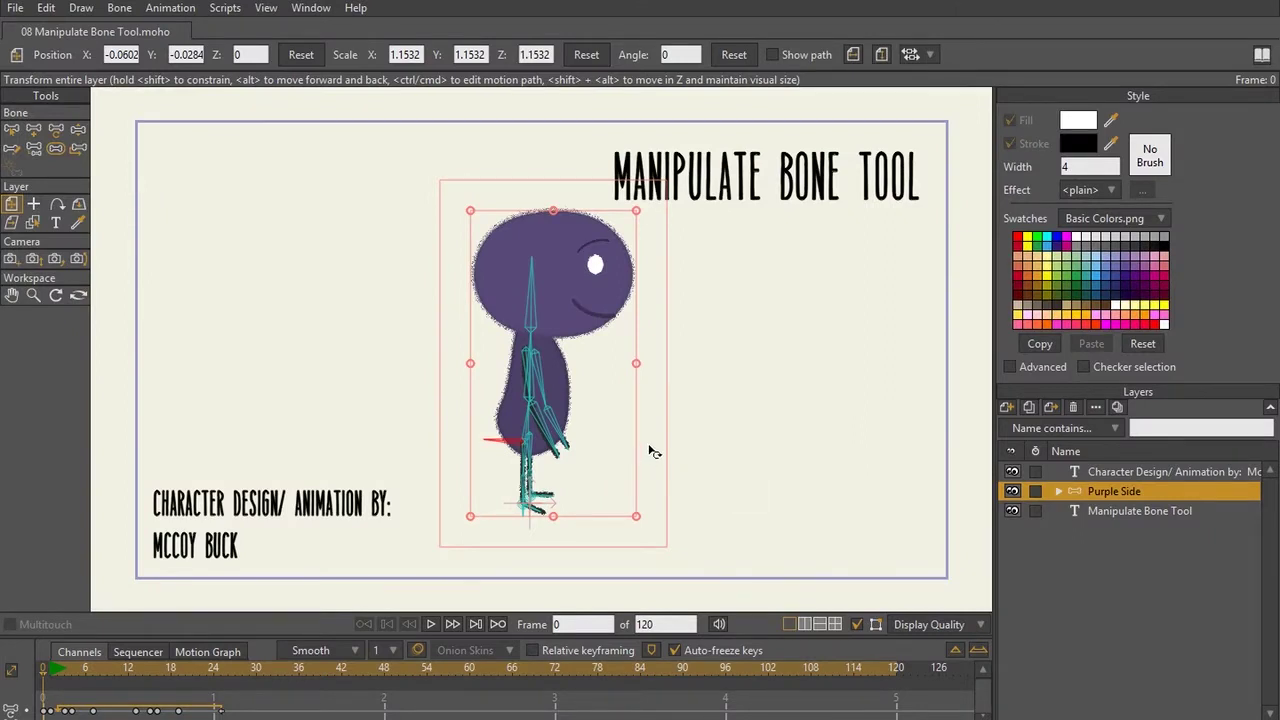
Zoom in on Purple Side and switch to the Manipulate Bones tool (Z).
scroll(650, 452, up, 2)
scroll(651, 450, up, 2)
key(z)
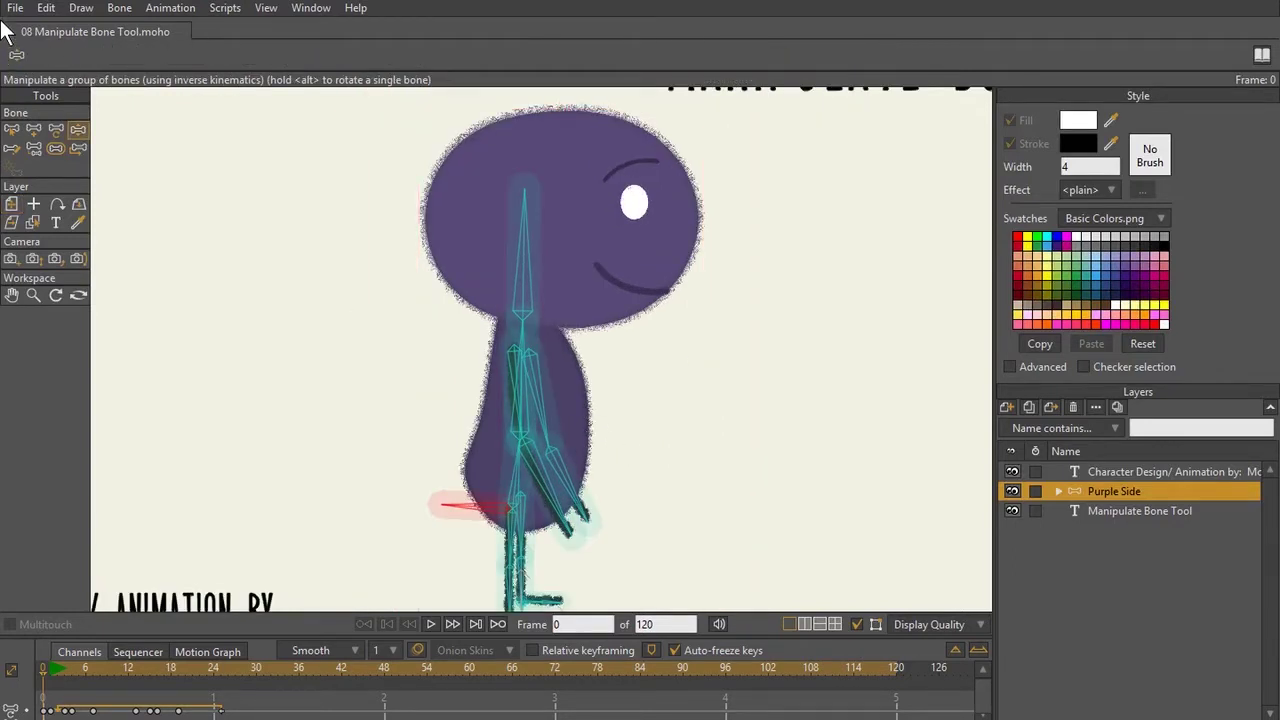
click(78, 130)
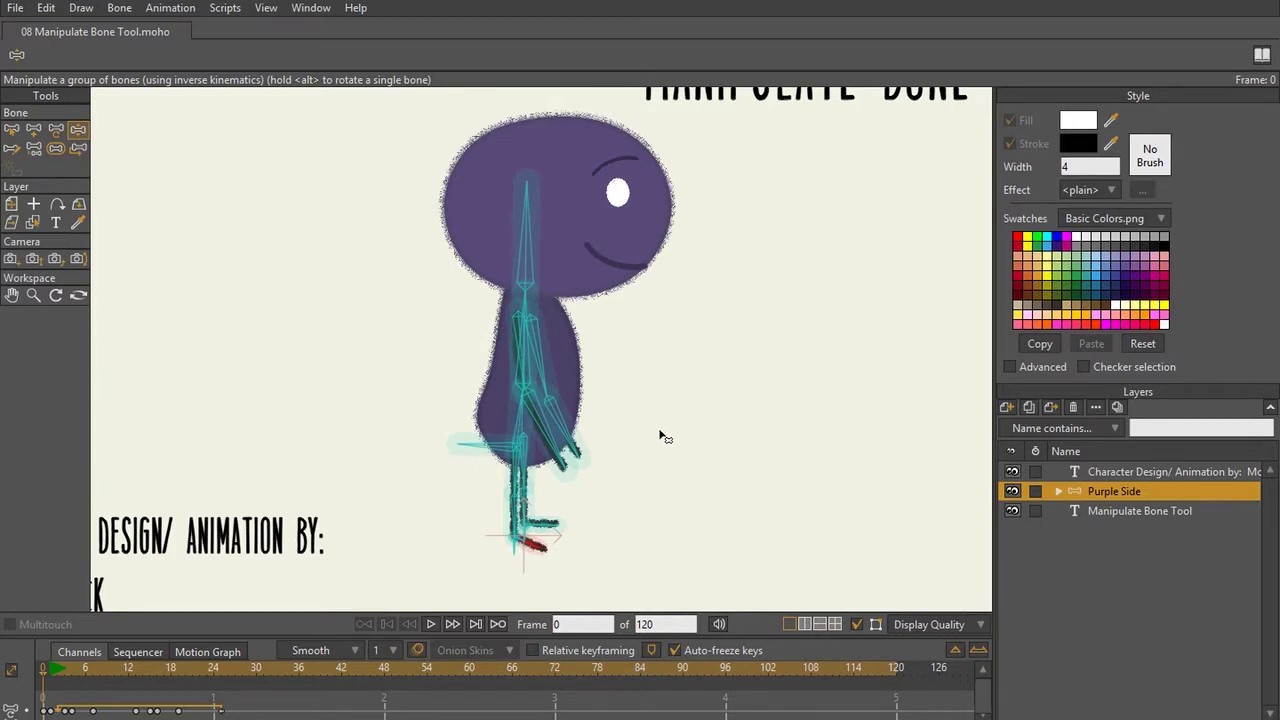
scroll(661, 443, down, 3)
scroll(669, 440, up, 3)
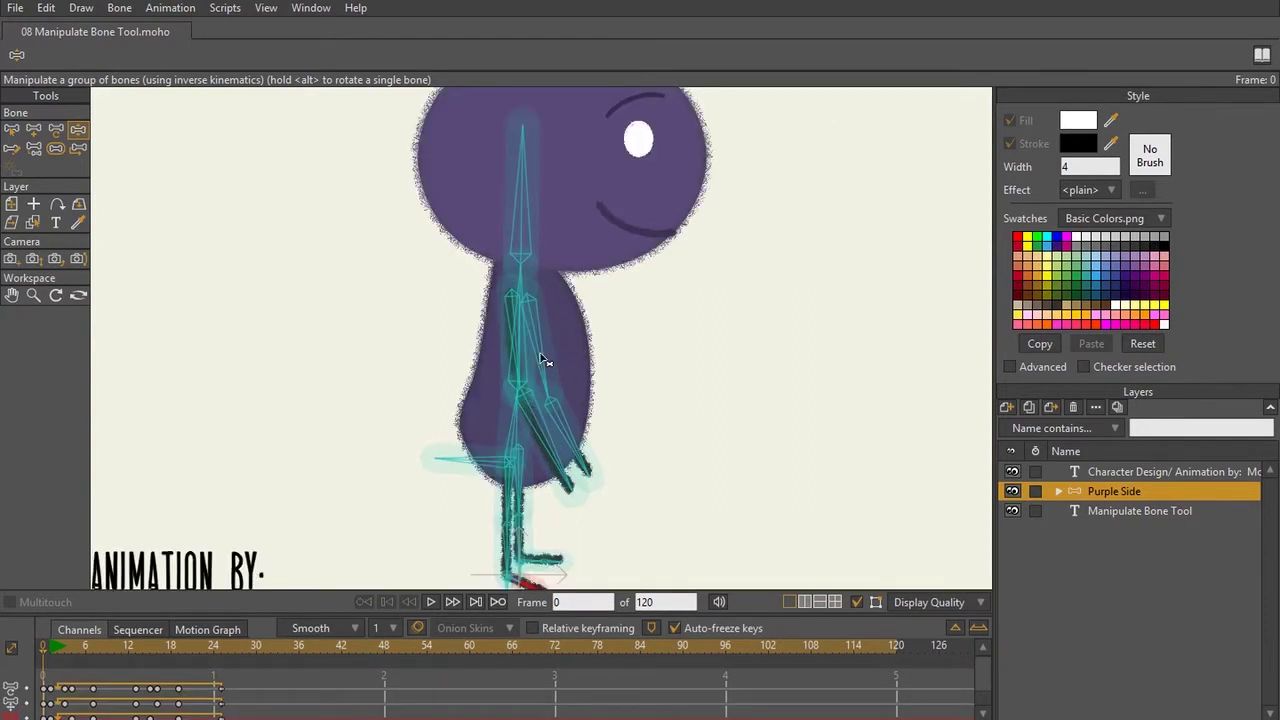
mouse_move(543, 360)
mouse_down()
mouse_move(700, 314)
mouse_move(643, 240)
mouse_move(609, 243)
mouse_move(714, 316)
mouse_move(689, 360)
mouse_move(553, 370)
mouse_move(686, 371)
mouse_move(663, 243)
mouse_move(600, 286)
mouse_move(700, 293)
mouse_up()
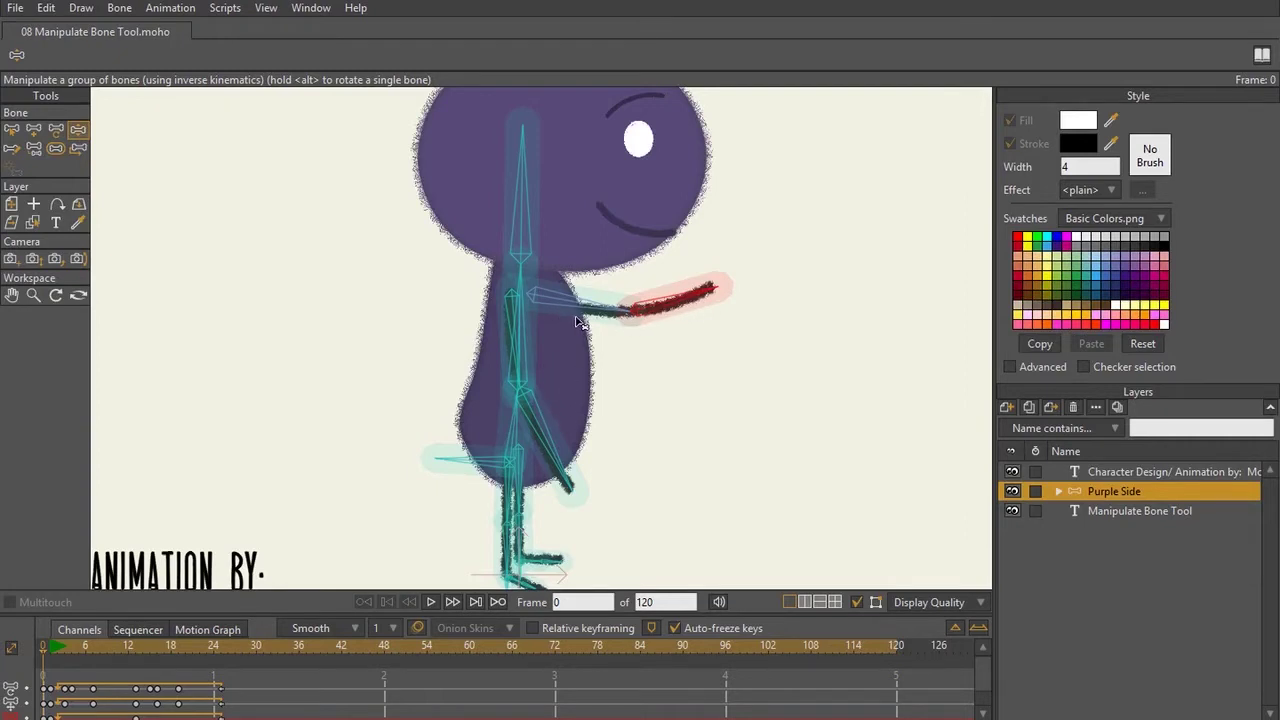
Raise Purple Side's arm and swing the forearm down into a hooked elbow bend.
scroll(580, 321, up, 2)
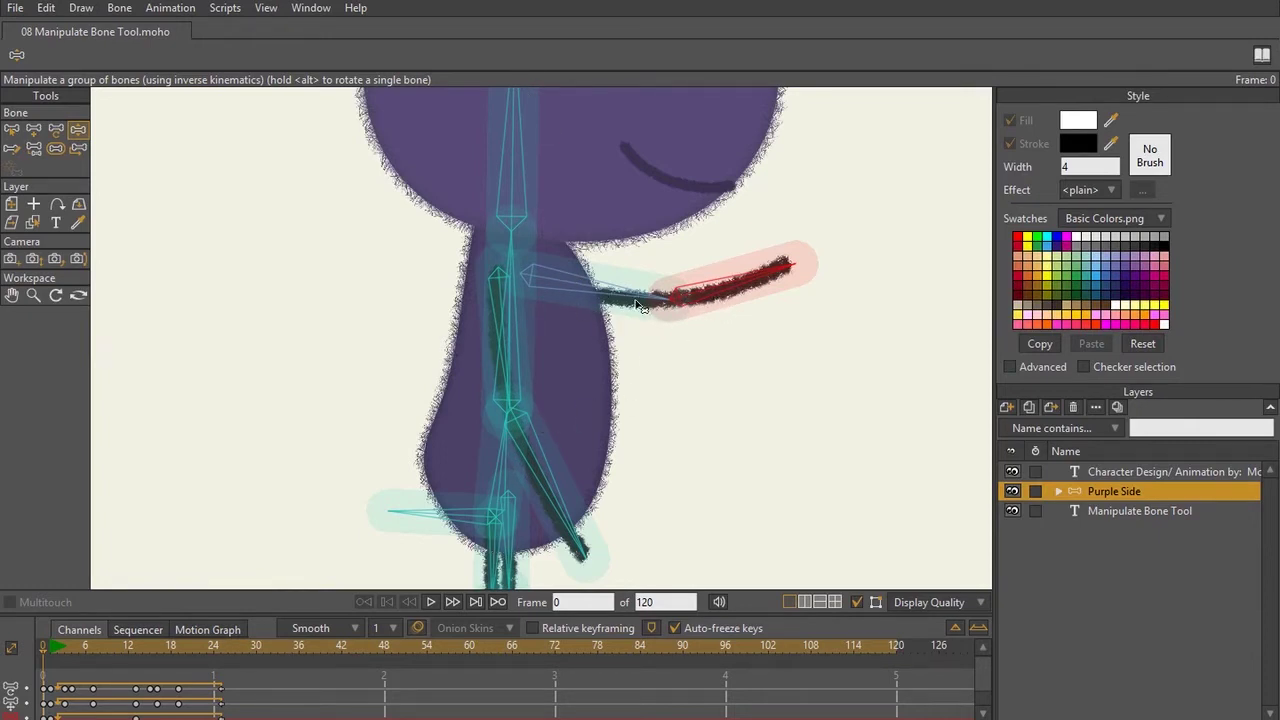
mouse_move(636, 300)
mouse_down()
mouse_move(636, 222)
mouse_move(742, 243)
mouse_up()
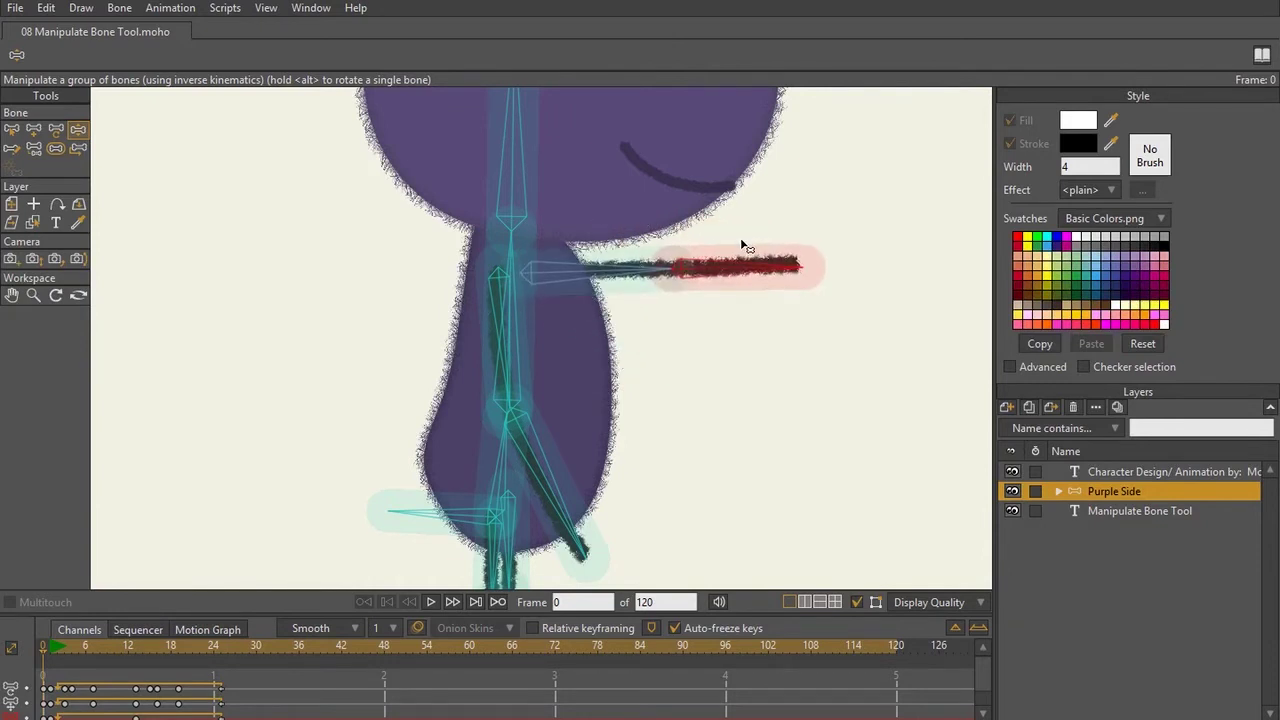
mouse_move(742, 243)
mouse_down()
mouse_move(760, 266)
mouse_move(686, 277)
mouse_move(651, 360)
mouse_move(620, 381)
mouse_up()
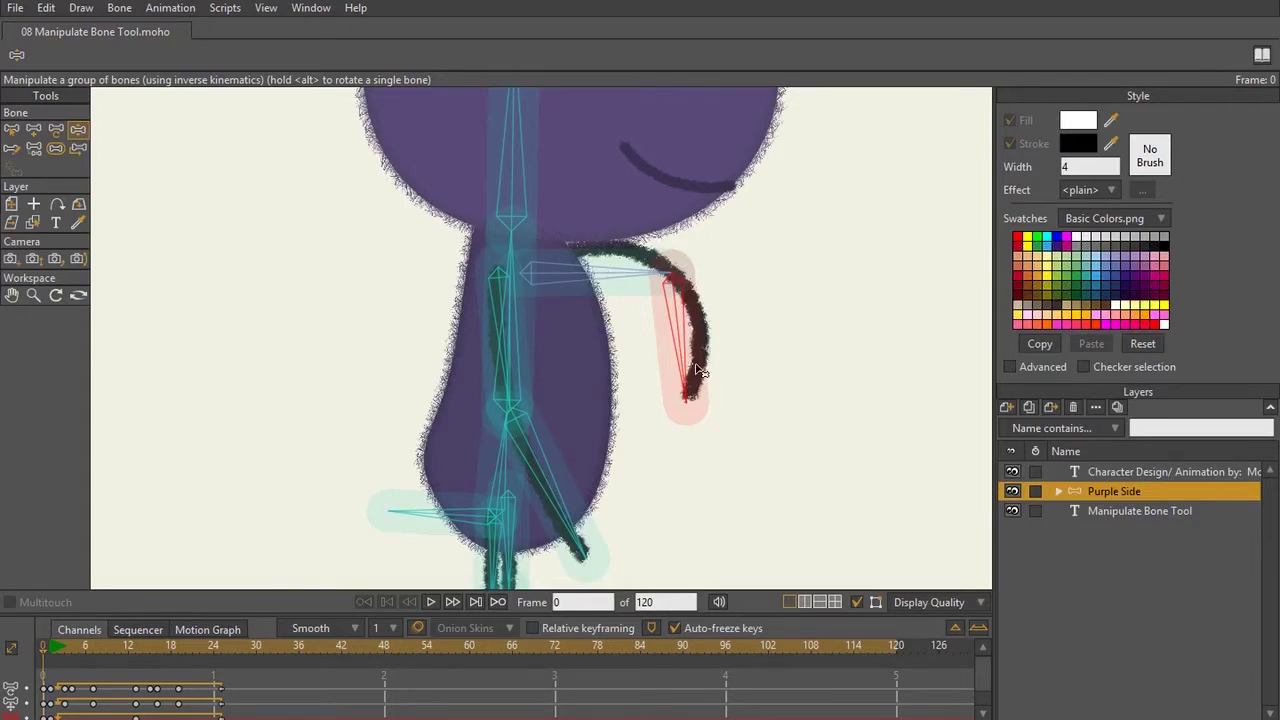
key(s)
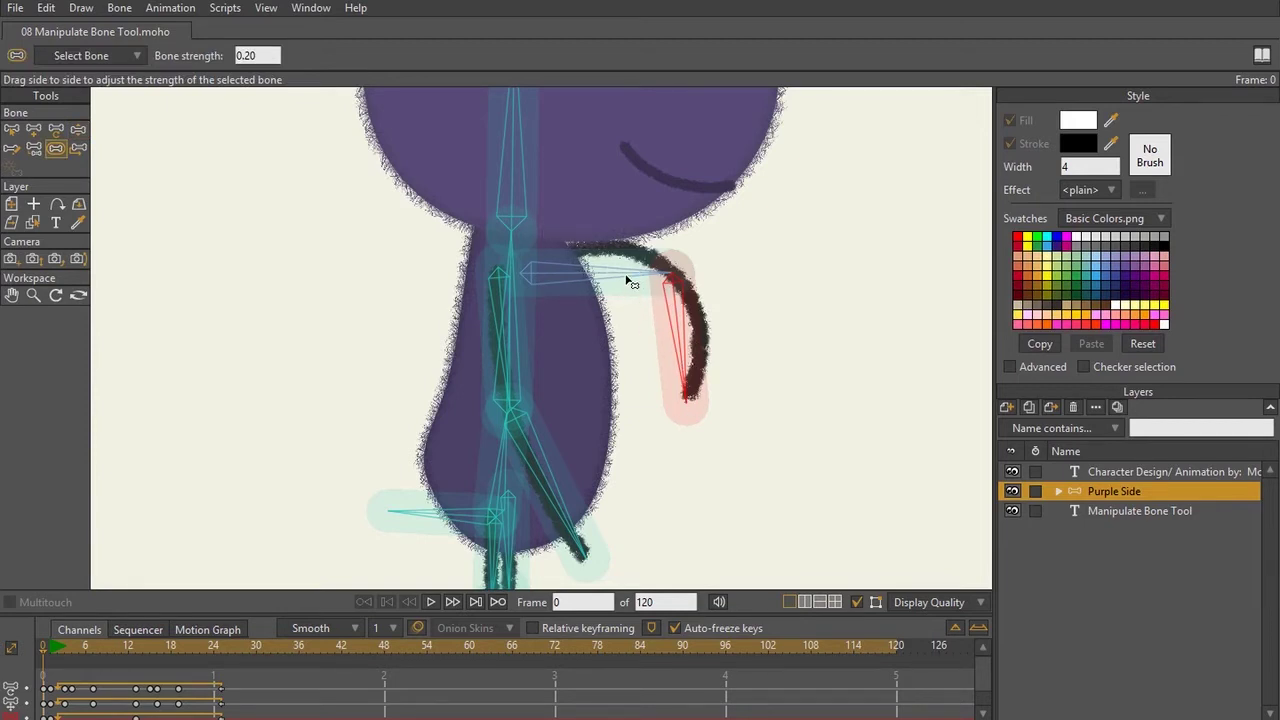
Reduce the upper-arm and forearm bone strength to about 0.1282.
drag(626, 283, 614, 283)
drag(694, 340, 671, 341)
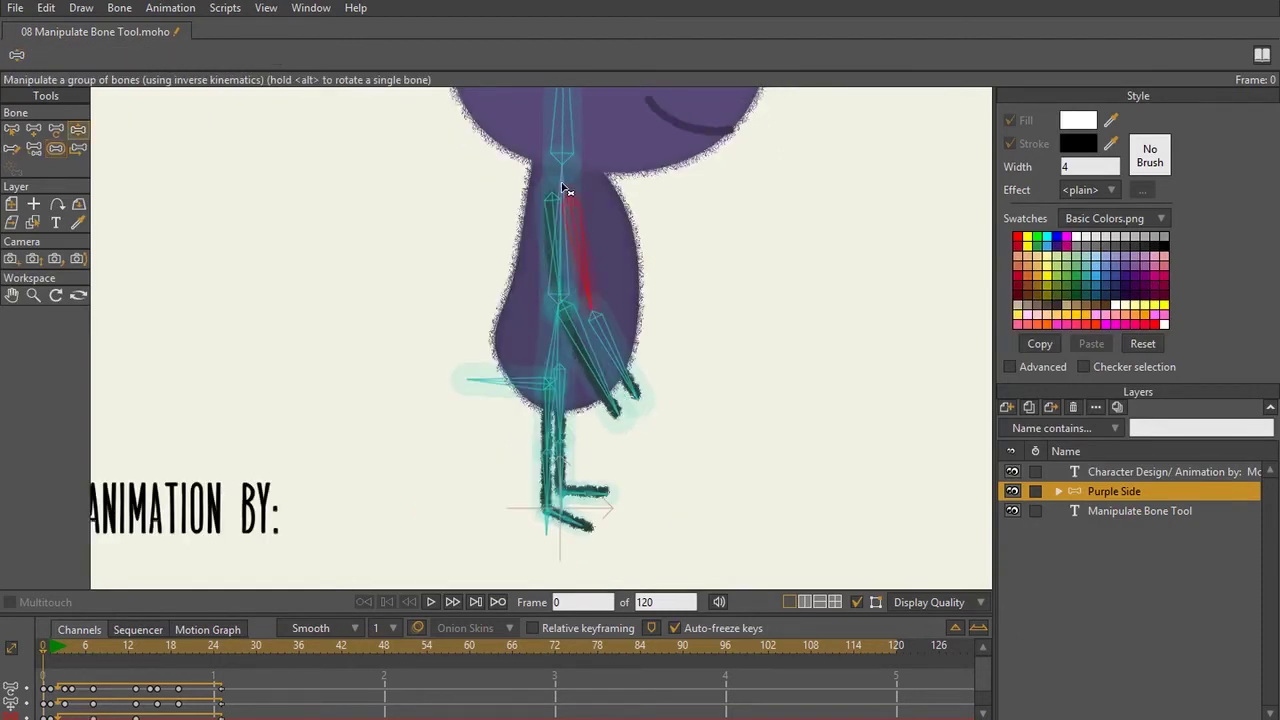
mouse_move(566, 190)
mouse_down()
mouse_move(648, 220)
mouse_move(708, 289)
mouse_move(573, 203)
mouse_move(691, 286)
mouse_move(706, 322)
mouse_up()
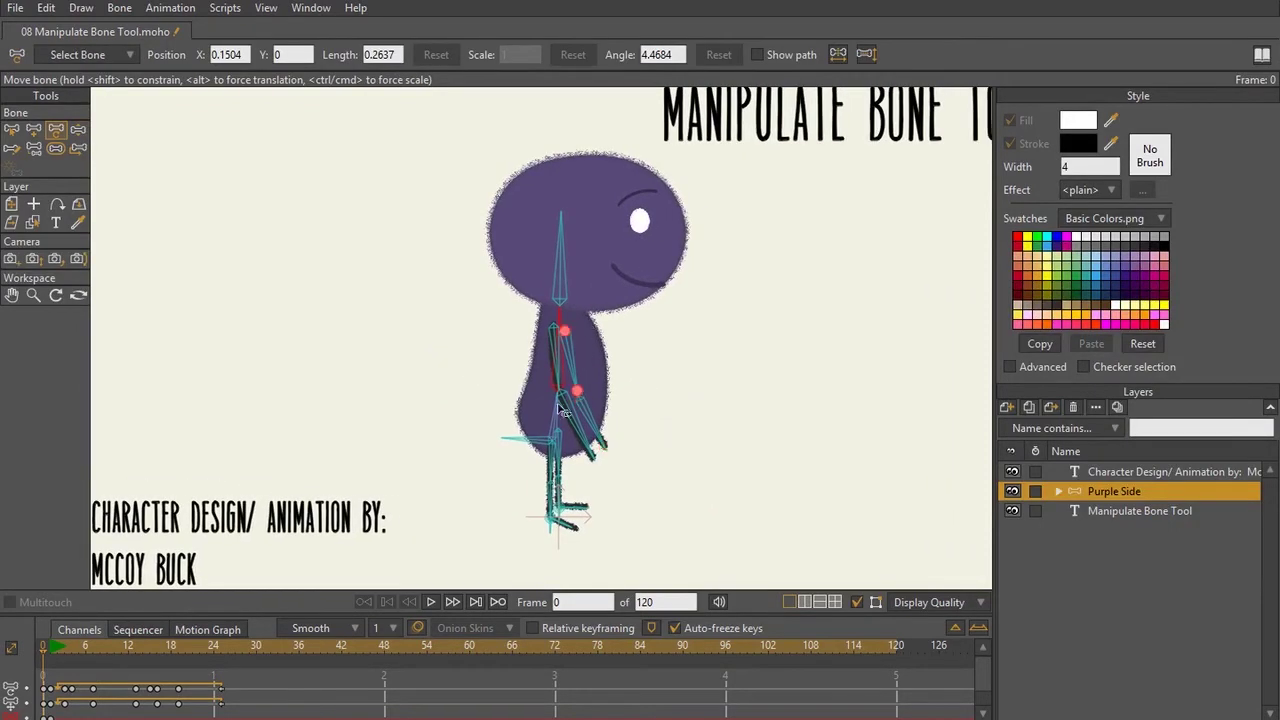
click(431, 601)
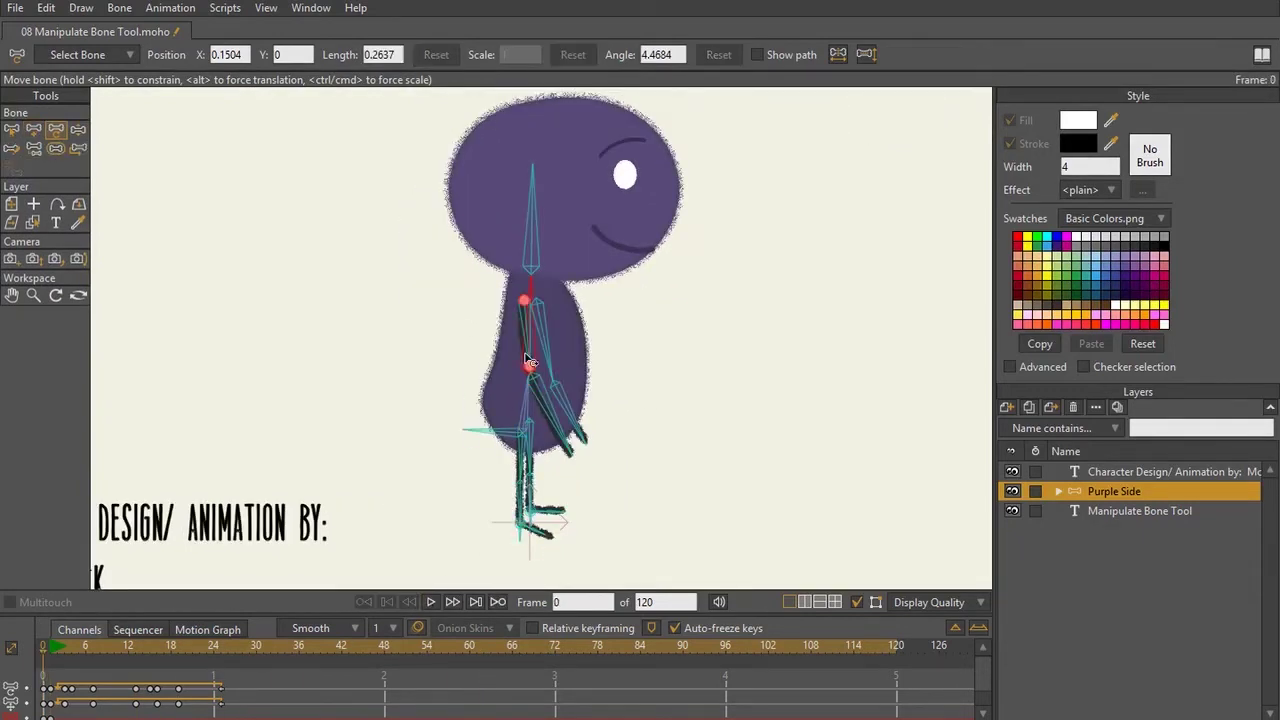
key(z)
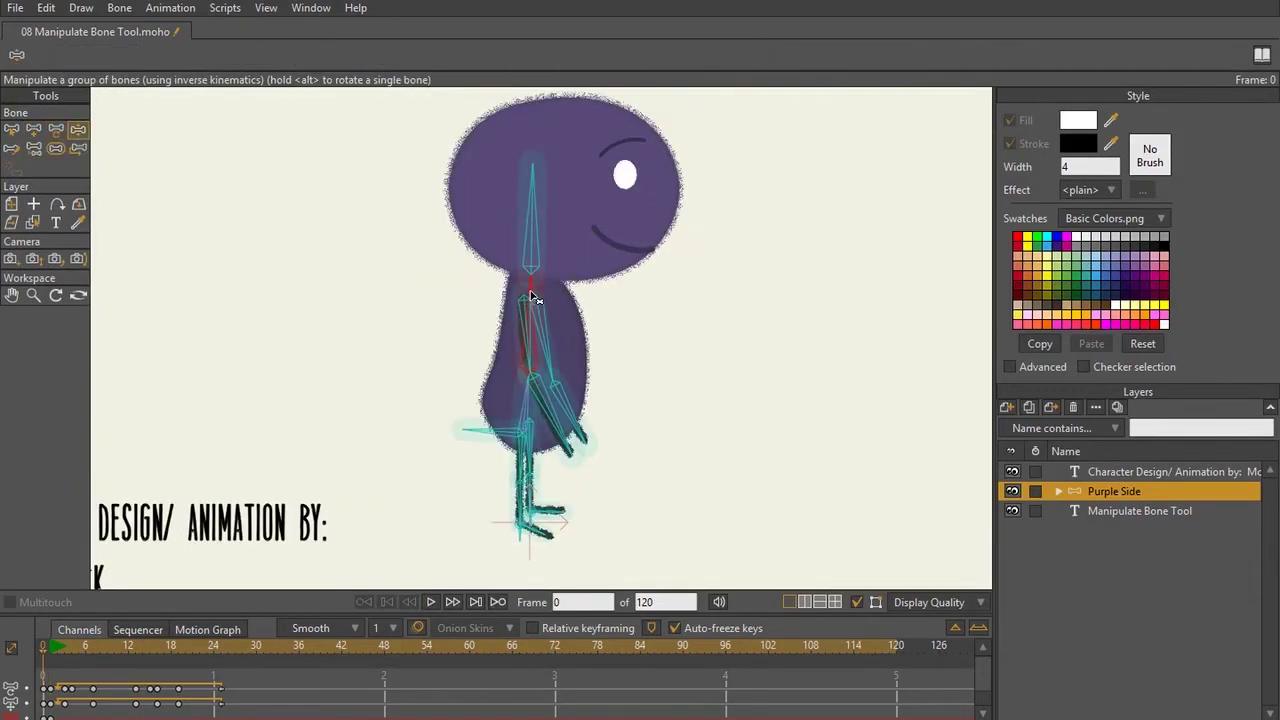
mouse_move(530, 292)
mouse_down()
mouse_move(505, 242)
mouse_move(518, 201)
mouse_move(460, 216)
mouse_up()
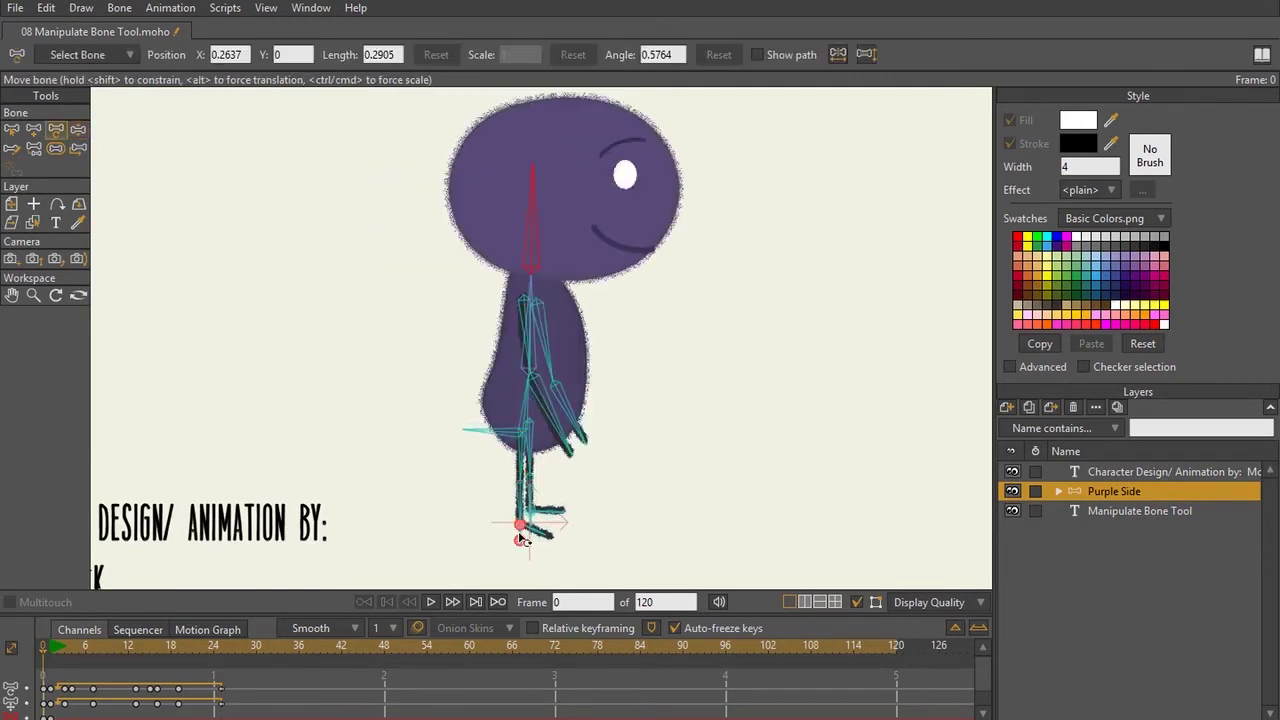
key(z)
drag(517, 538, 510, 506)
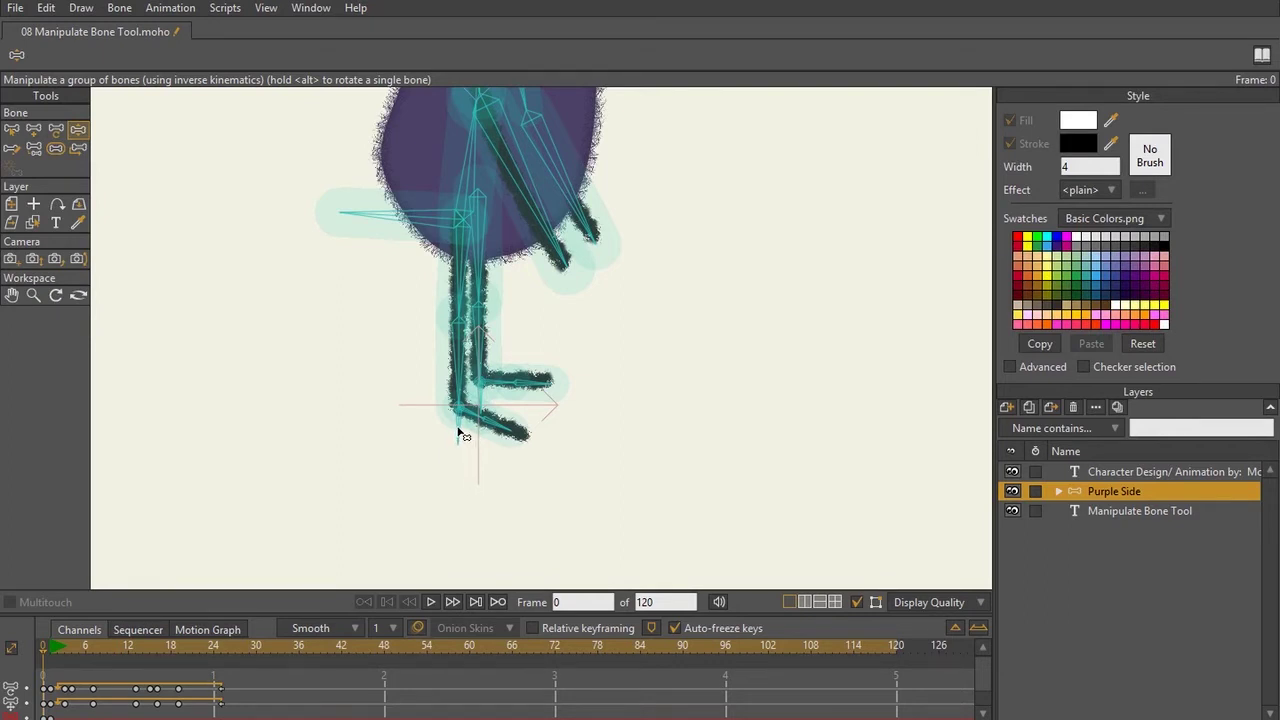
Lift the foot bone to bend the leg at the knee, then select the lower leg bone.
mouse_move(459, 433)
mouse_down()
mouse_move(426, 335)
mouse_move(514, 320)
mouse_move(471, 394)
mouse_move(414, 323)
mouse_move(540, 289)
mouse_up()
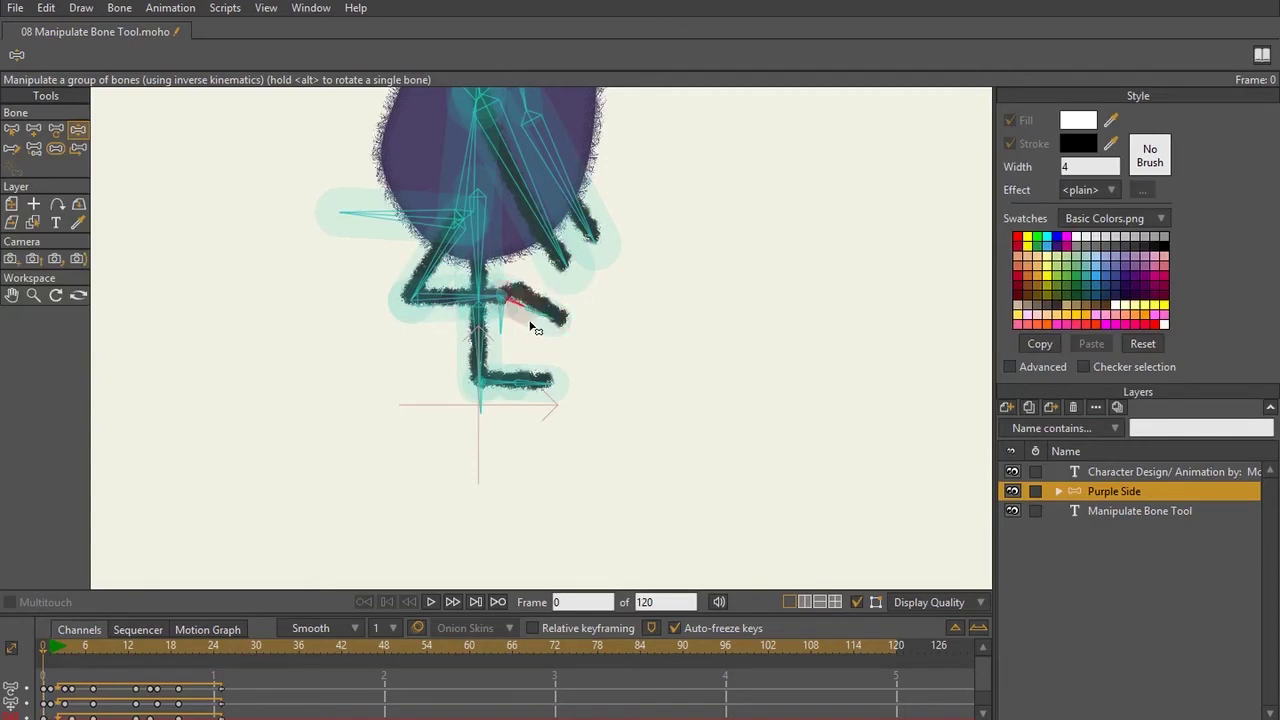
click(547, 308)
click(535, 305)
click(528, 311)
click(547, 284)
On frame 1, turn the foot nearly horizontal, then return to frame 0.
click(50, 640)
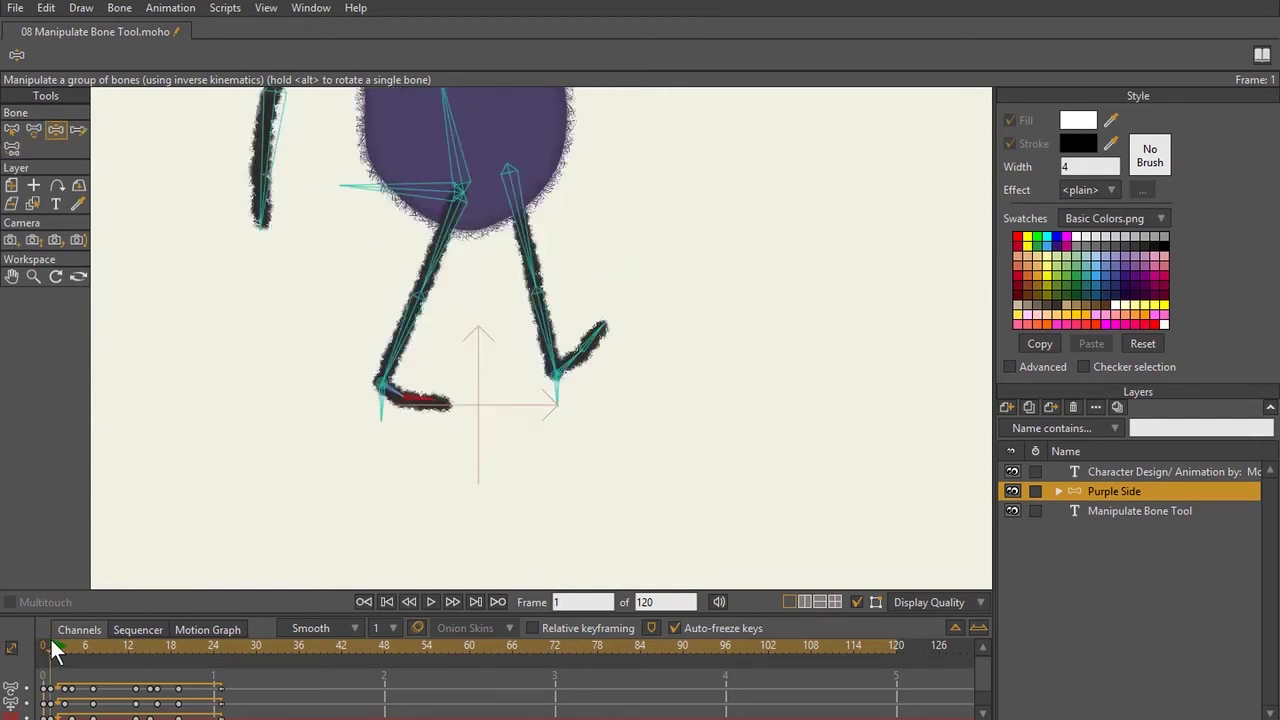
mouse_move(400, 400)
mouse_down()
mouse_move(413, 392)
mouse_move(433, 441)
mouse_up()
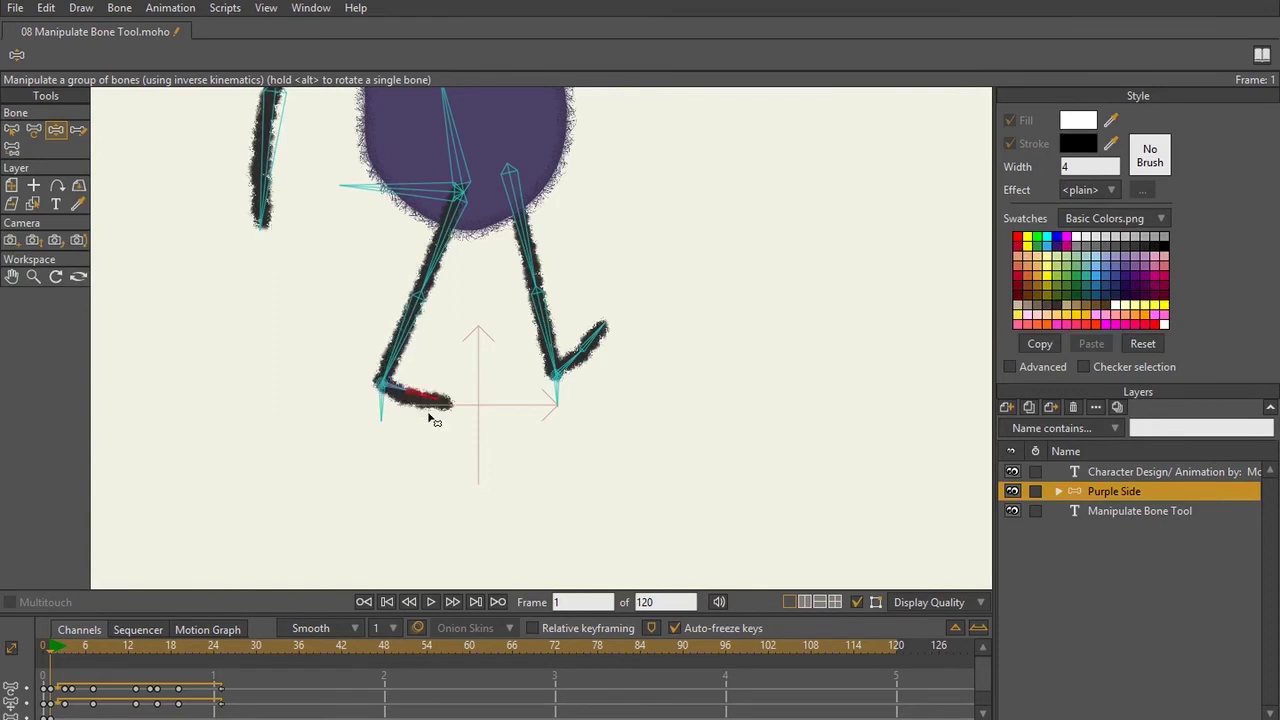
drag(433, 441, 449, 483)
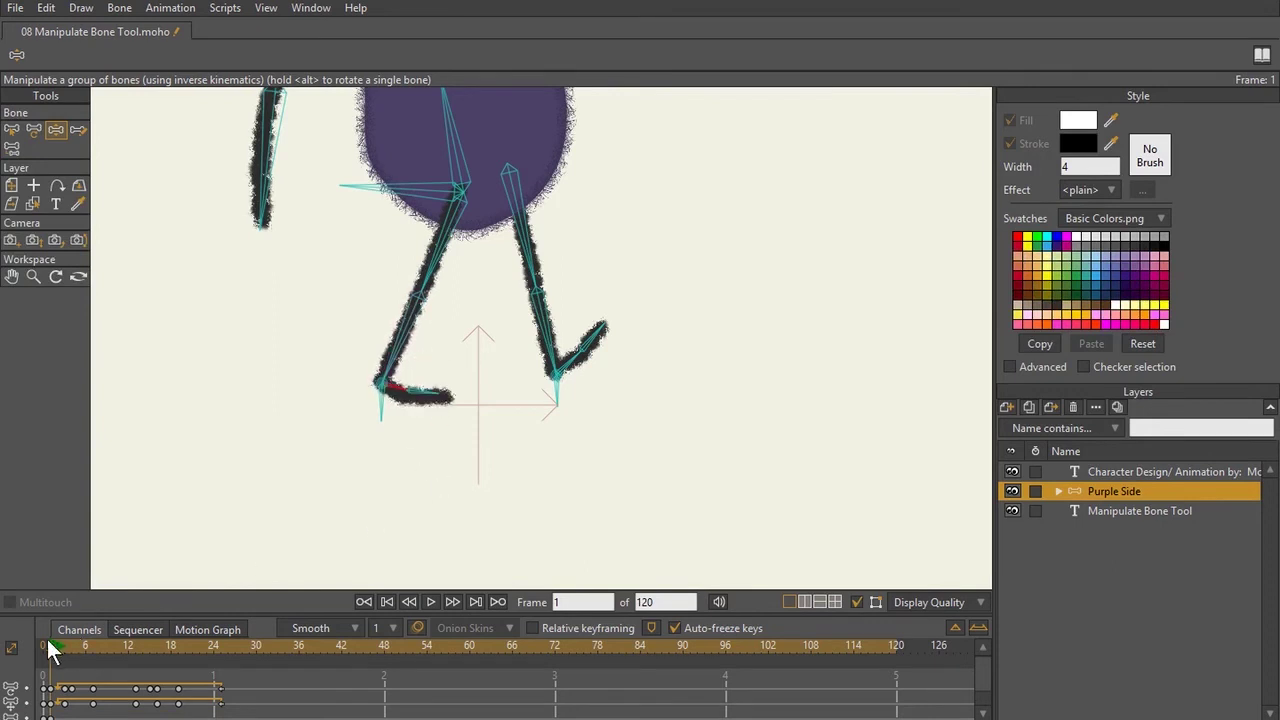
click(47, 643)
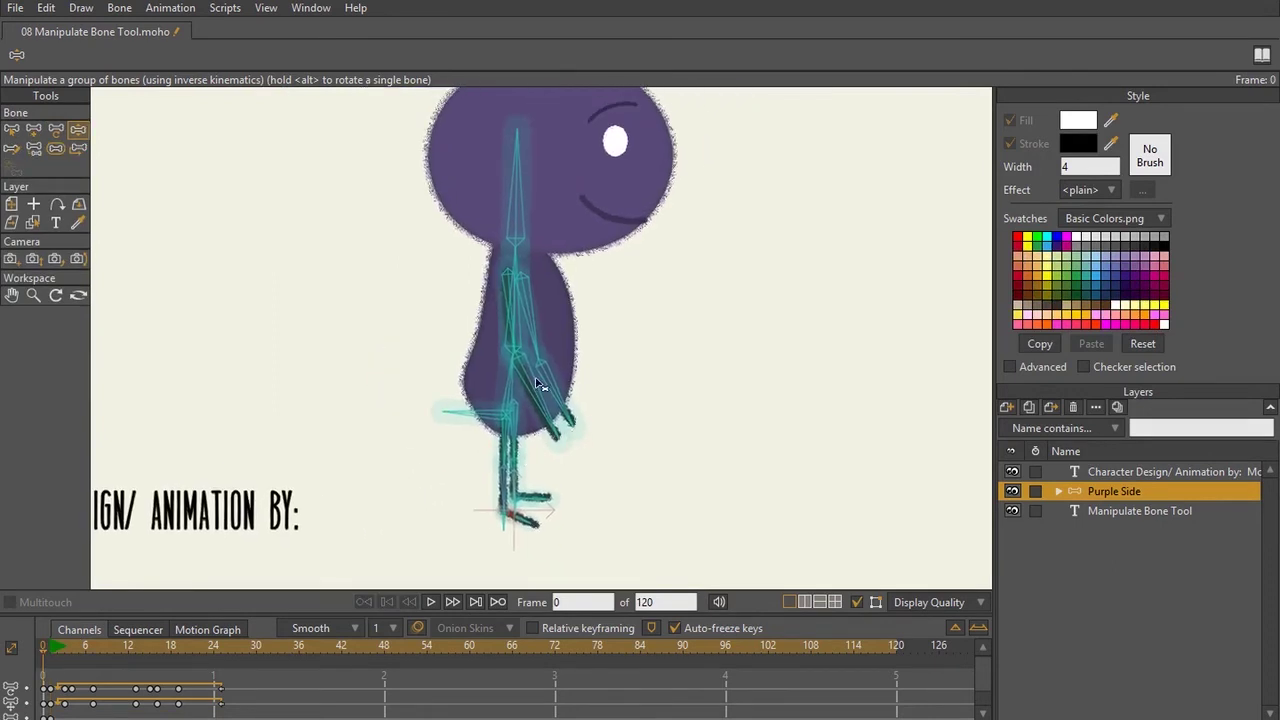
mouse_move(533, 399)
mouse_down()
mouse_move(478, 420)
mouse_move(603, 330)
mouse_move(660, 211)
mouse_move(674, 317)
mouse_move(626, 266)
mouse_move(660, 270)
mouse_up()
key(b)
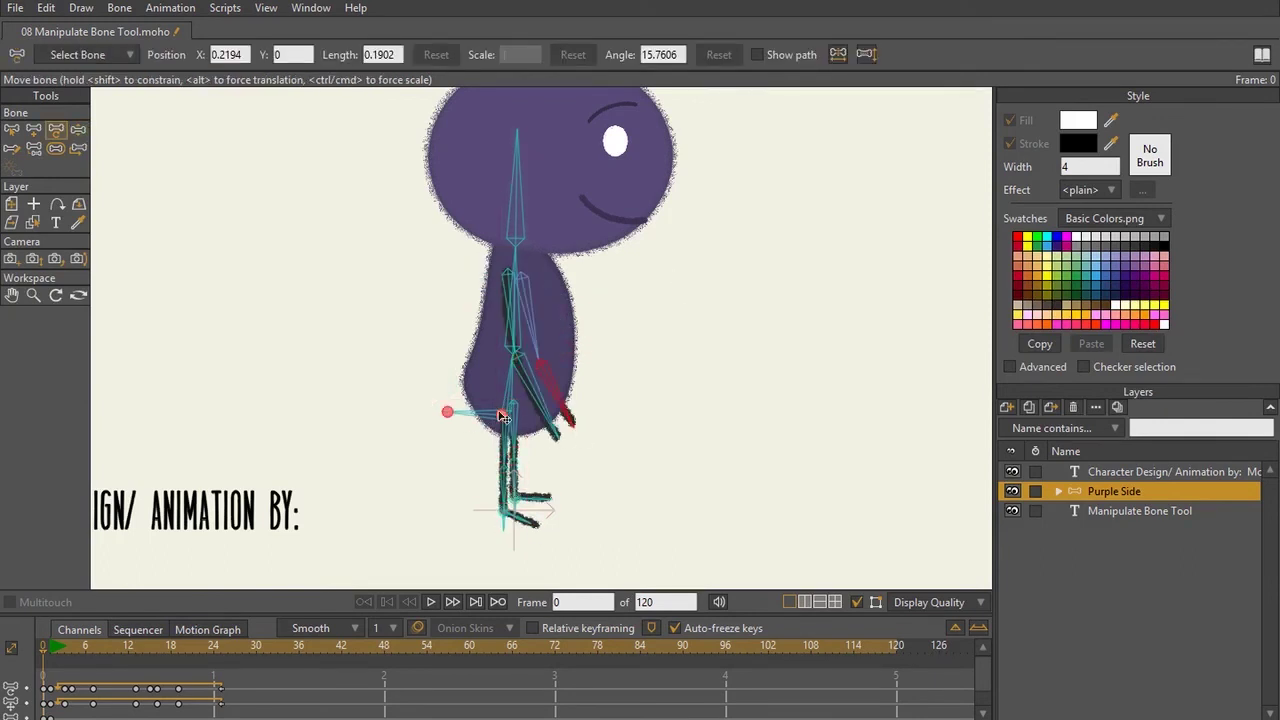
key(z)
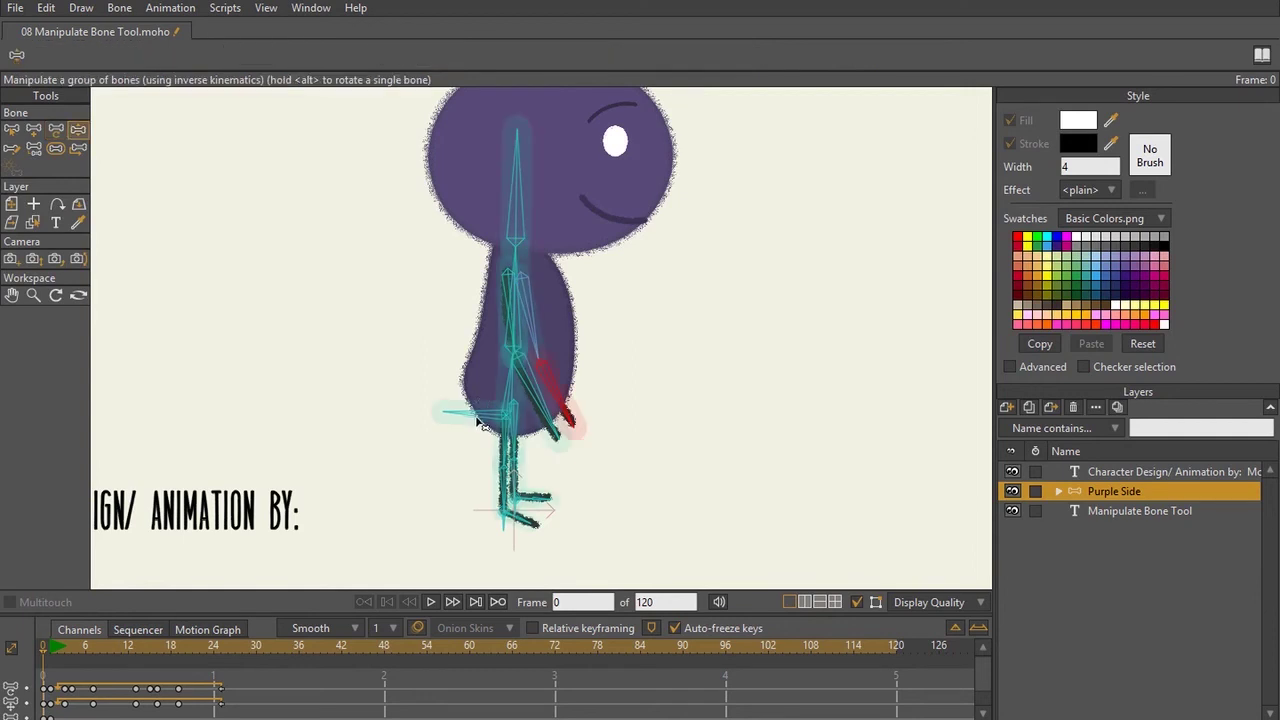
mouse_move(473, 413)
mouse_down()
mouse_move(486, 431)
mouse_move(449, 451)
mouse_move(477, 374)
mouse_move(515, 443)
mouse_move(420, 423)
mouse_move(514, 363)
mouse_move(466, 457)
mouse_move(452, 352)
mouse_move(529, 414)
mouse_move(491, 443)
mouse_up()
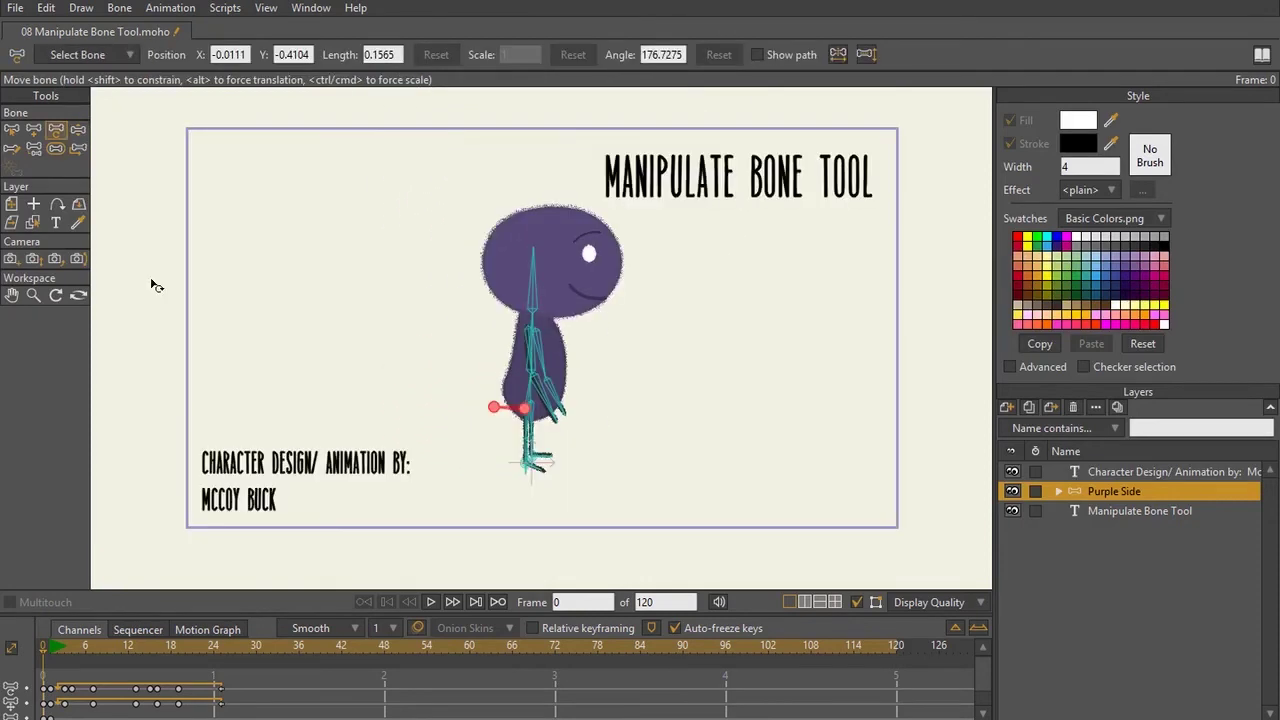